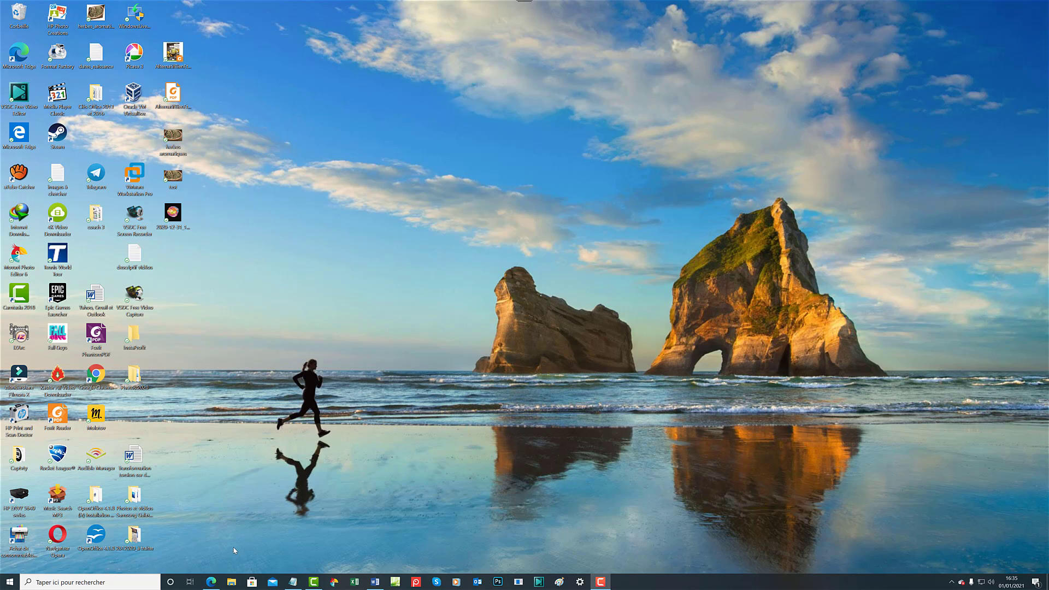
# Open File Explorer, view the recent image "imageonline-co-transparentimage (1)", and close both windows.
pyautogui.click(232, 583)
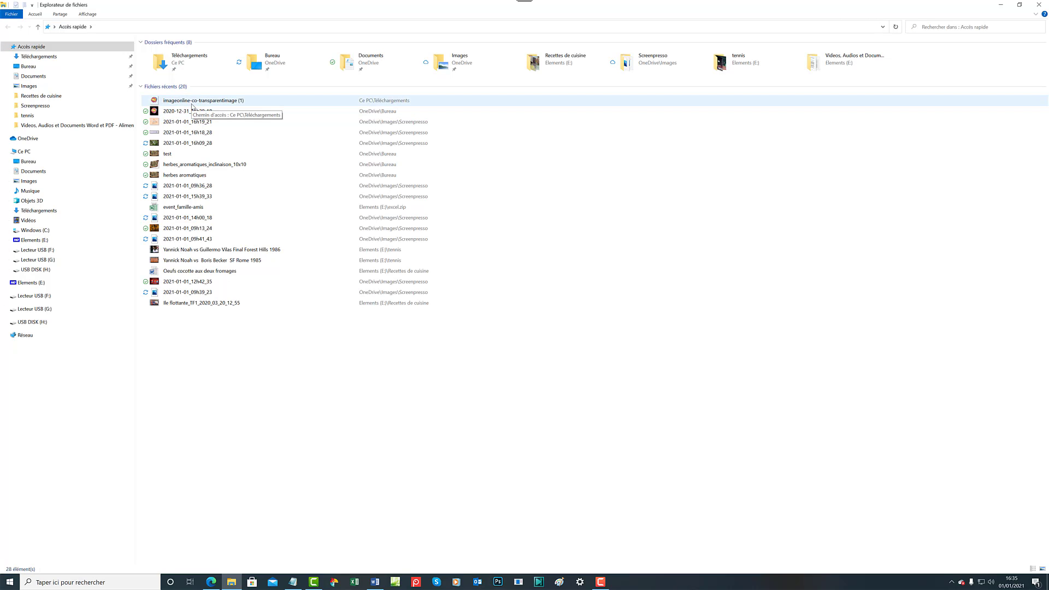
pyautogui.click(193, 102)
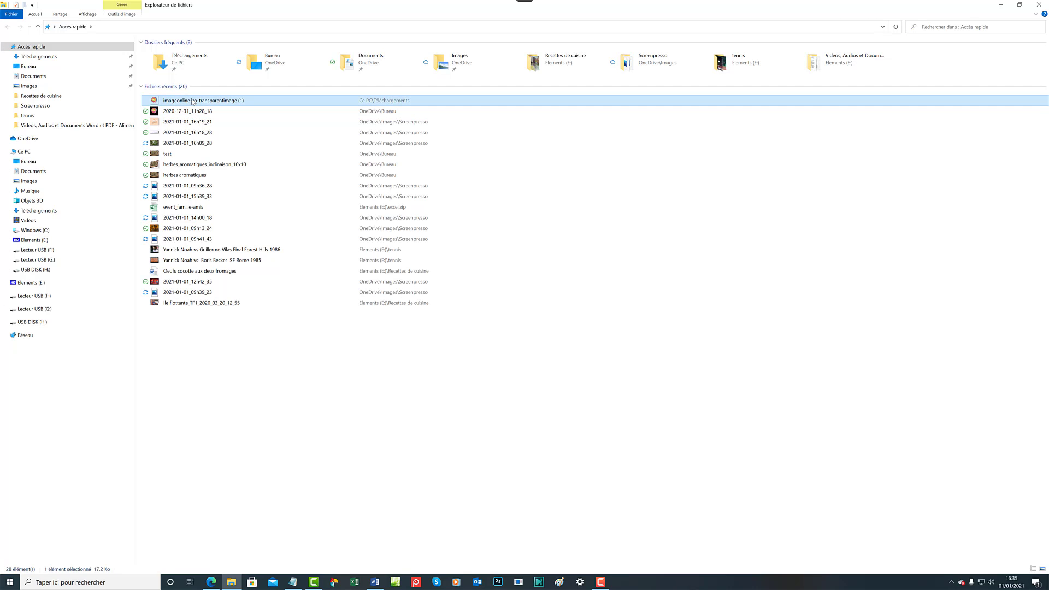
pyautogui.rightClick(193, 102)
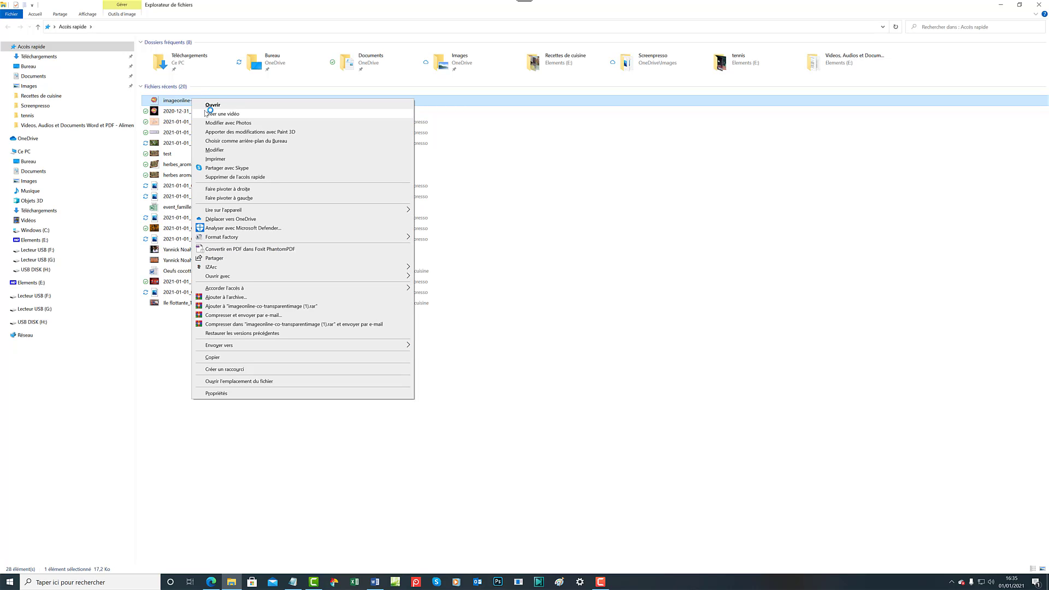
pyautogui.click(221, 106)
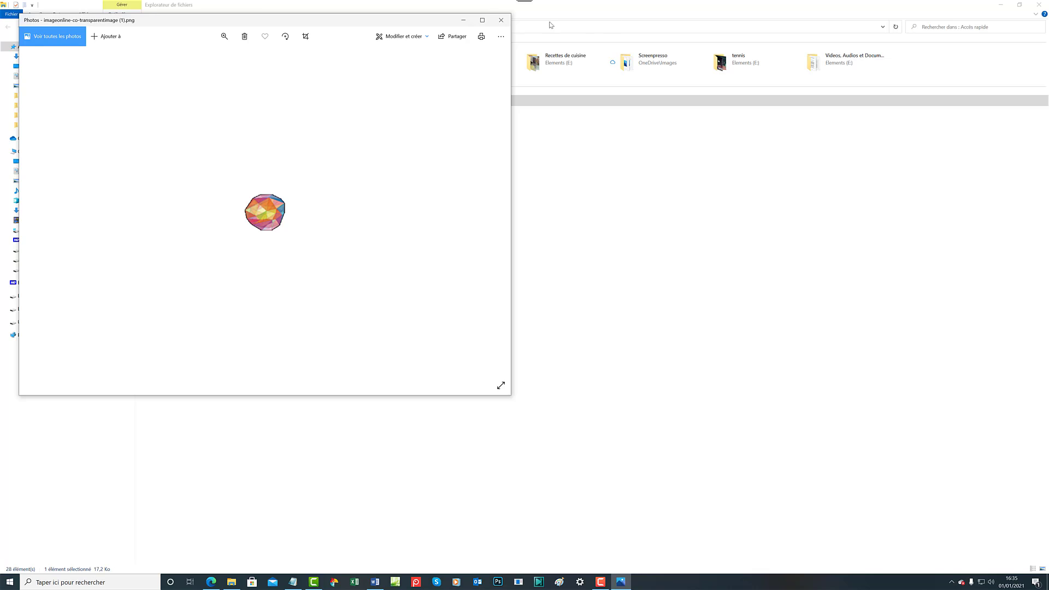
pyautogui.click(506, 19)
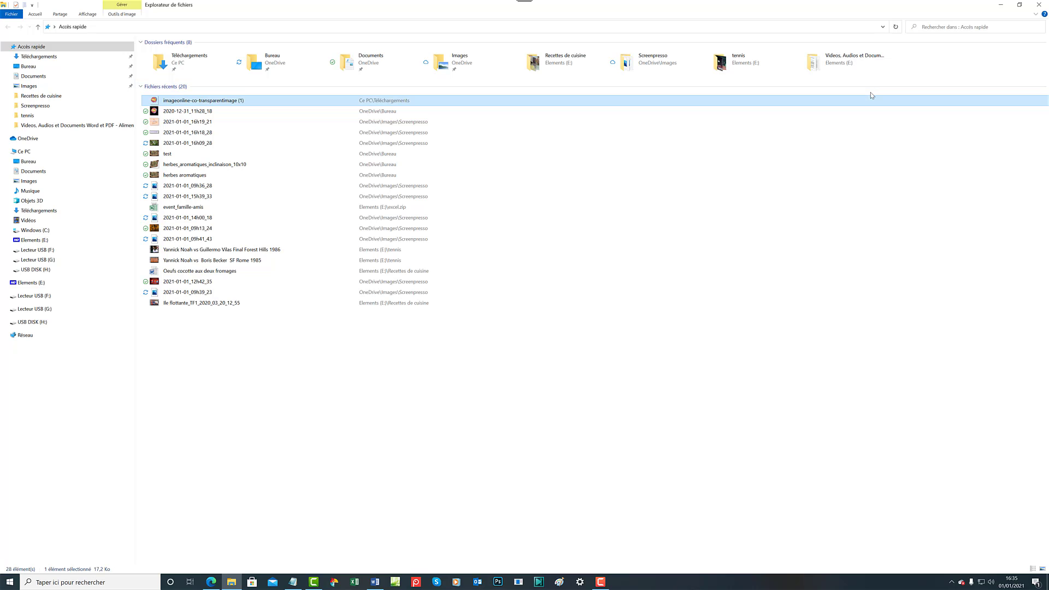
pyautogui.click(1009, 4)
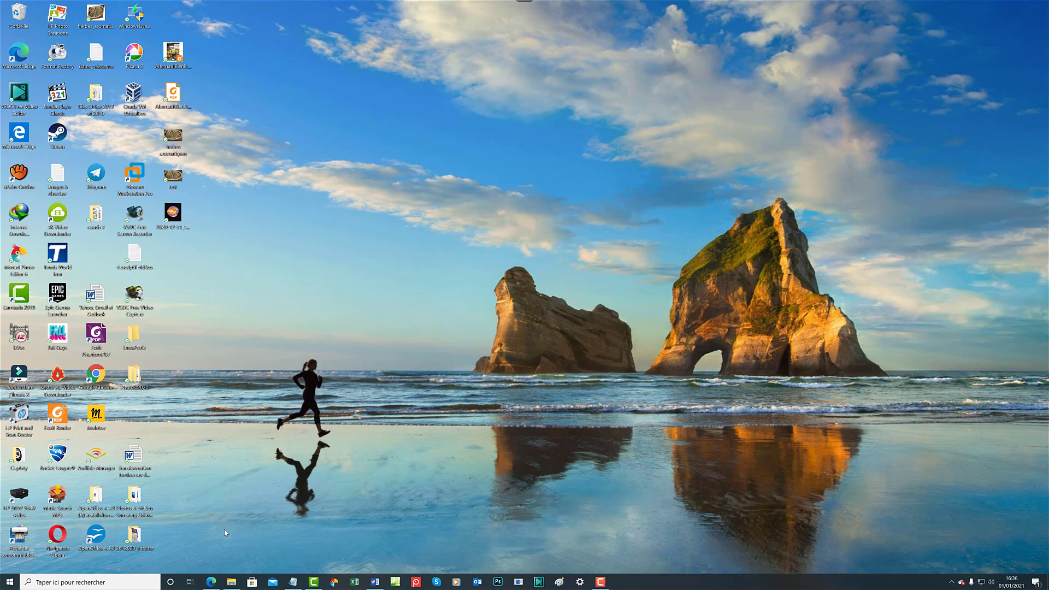
# Switch to Microsoft Edge on transparent.imageonline.co and set the site language to Français.
pyautogui.click(209, 582)
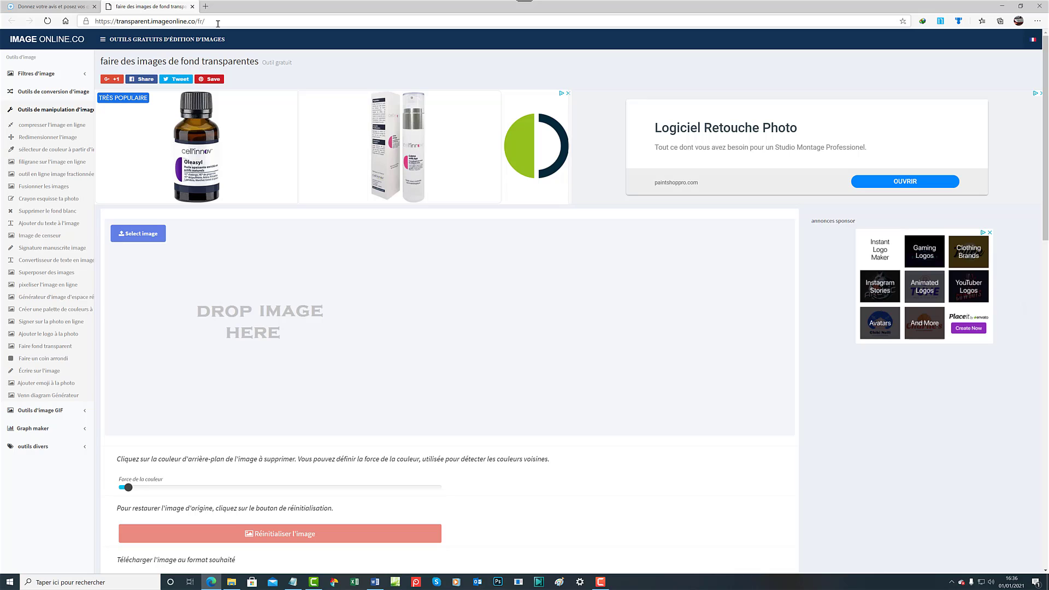
pyautogui.click(1032, 43)
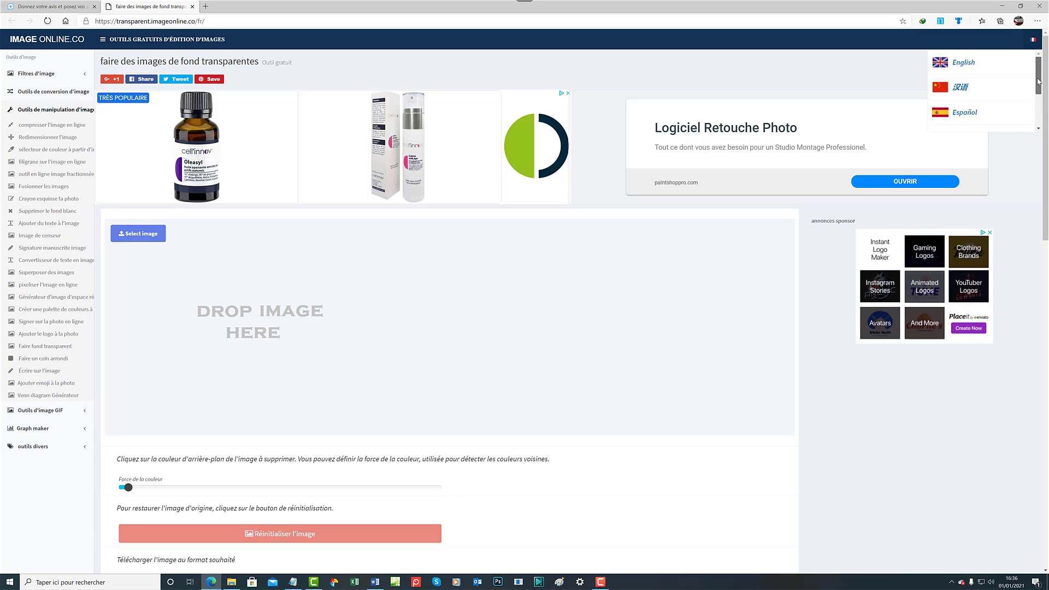
pyautogui.moveTo(1037, 78); pyautogui.dragTo(1037, 112)
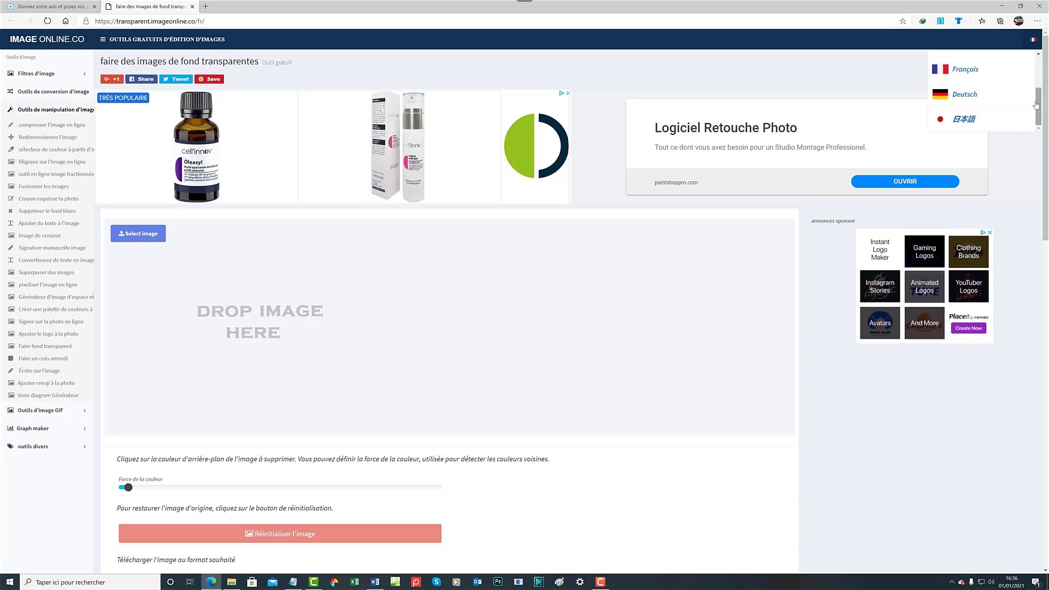
pyautogui.moveTo(1036, 105); pyautogui.dragTo(1024, 57)
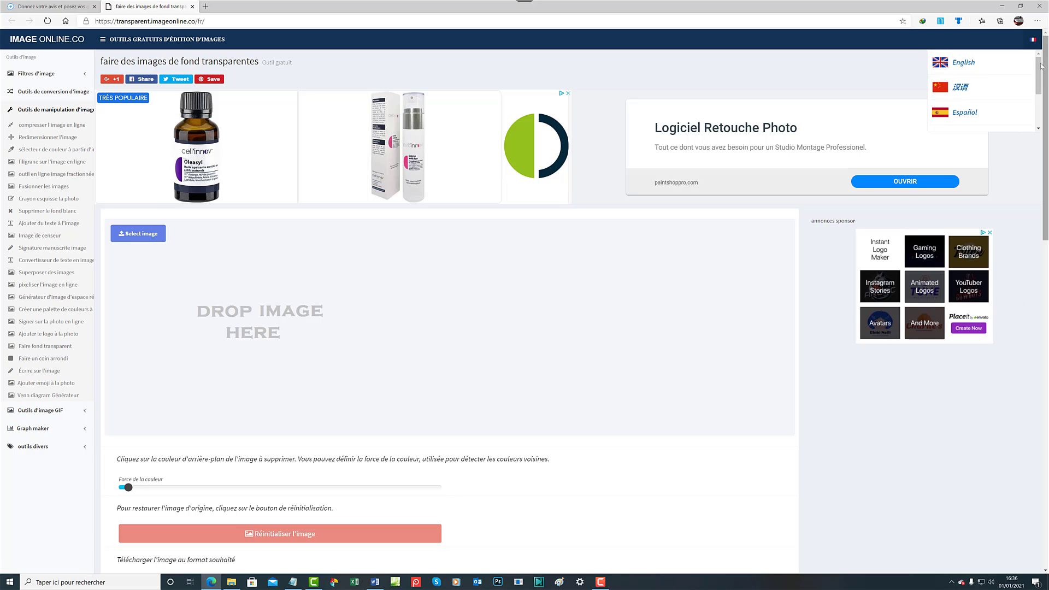
pyautogui.scroll(-1, 1038, 76)
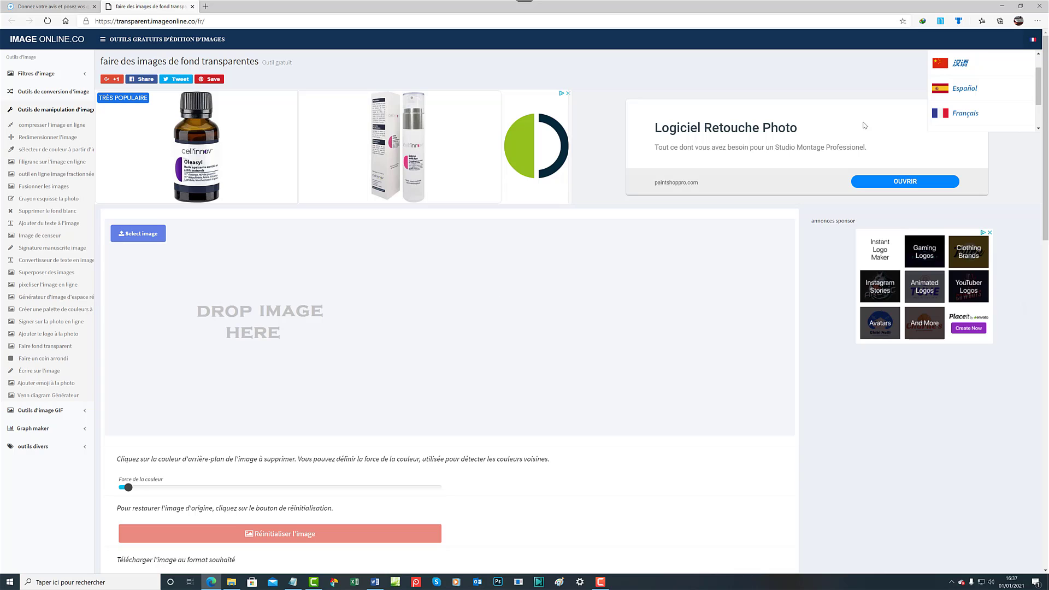
pyautogui.click(954, 119)
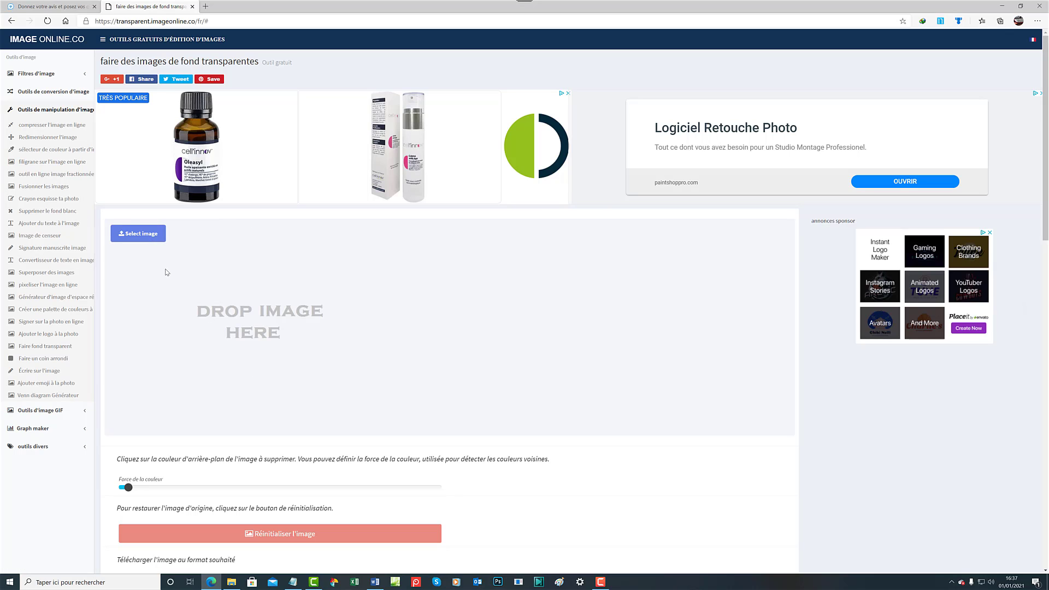
# Load the image 2020-12-31_11h28_18 from the Bureau folder into the transparency tool and dismiss the welcome message.
pyautogui.click(144, 241)
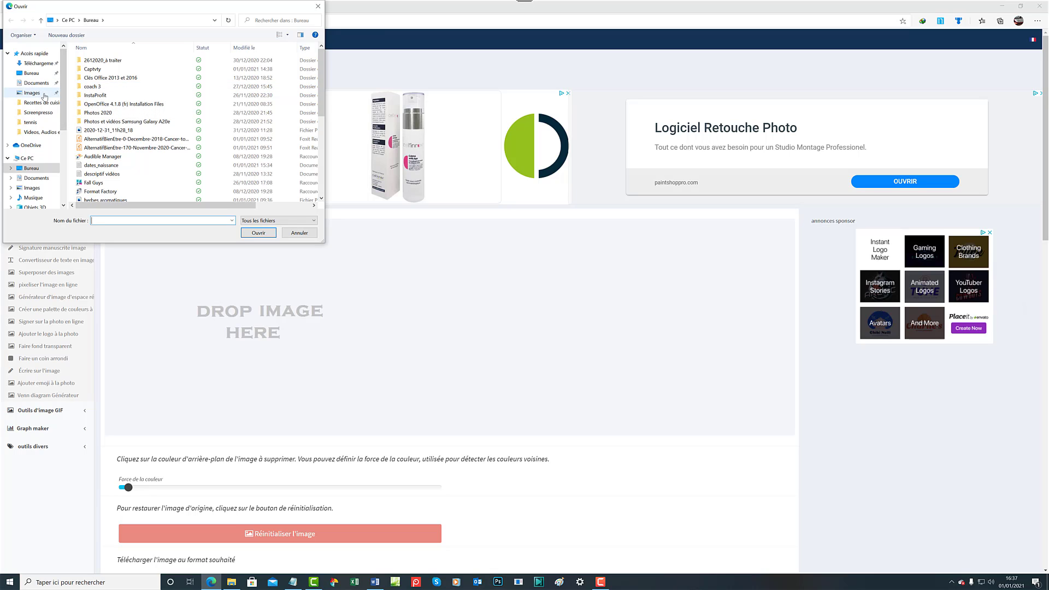
pyautogui.click(49, 77)
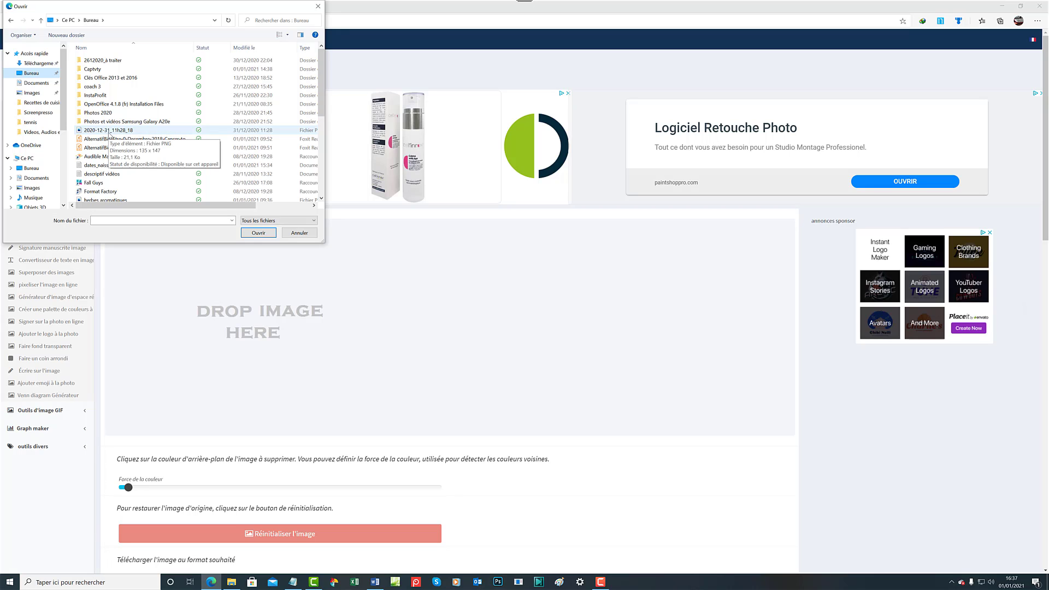
pyautogui.click(105, 130)
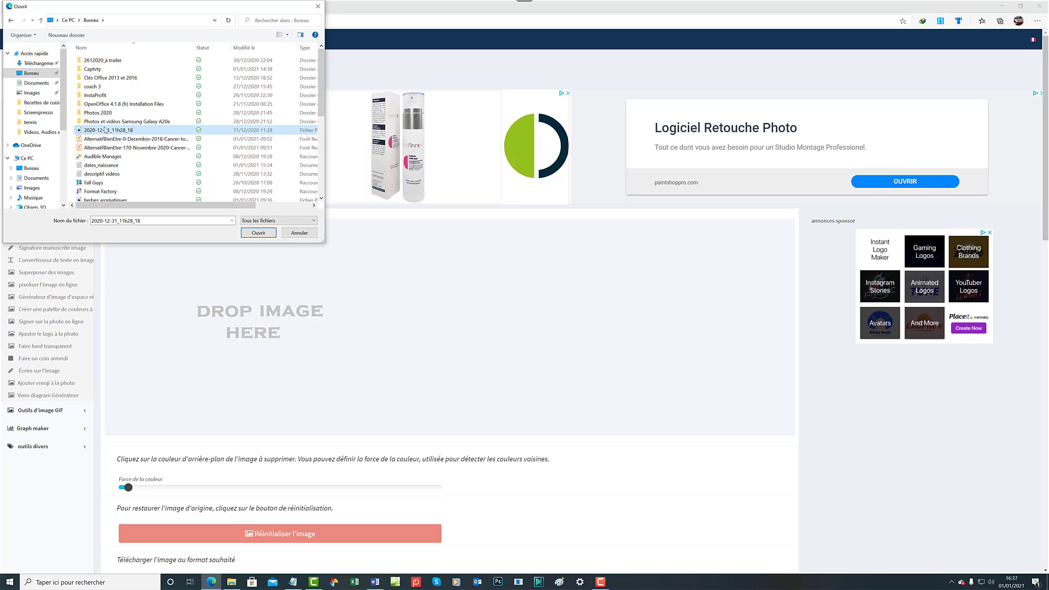
pyautogui.click(259, 234)
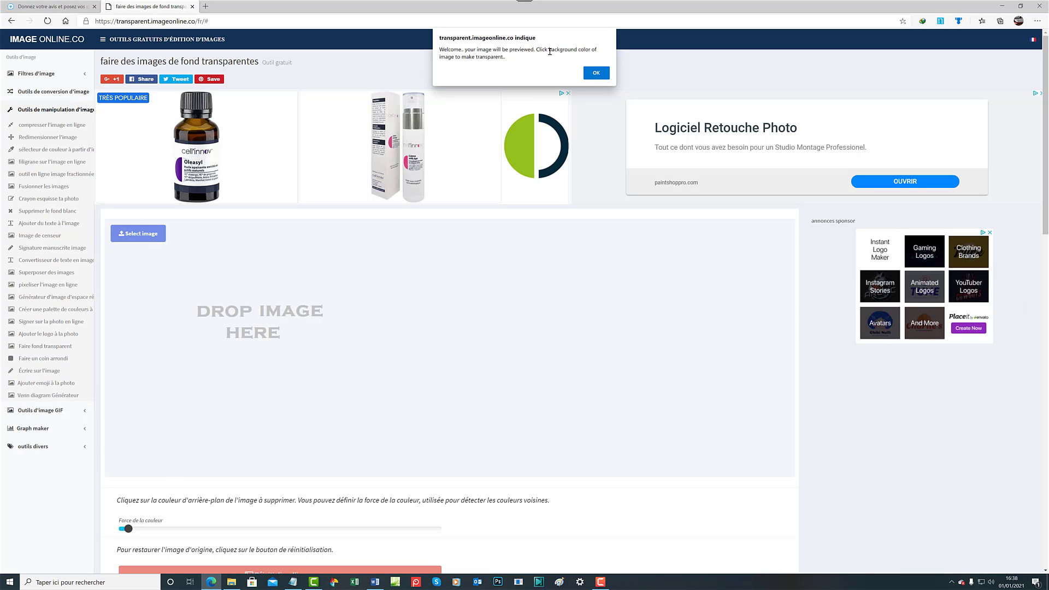
pyautogui.click(596, 73)
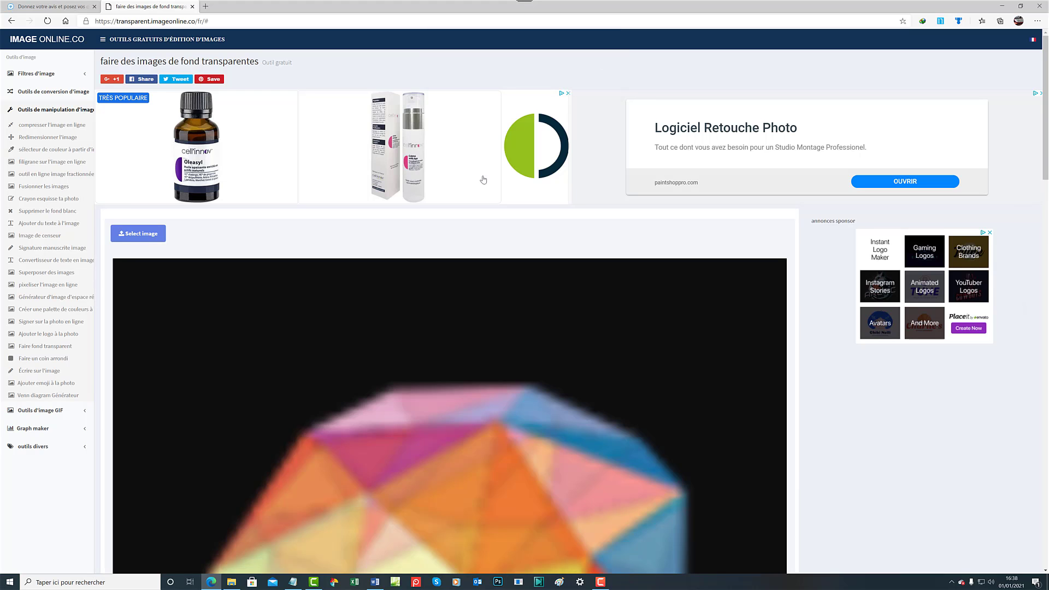
# Make the image's black background transparent and check the outline of the multicoloured shape.
pyautogui.scroll(-5, 482, 178)
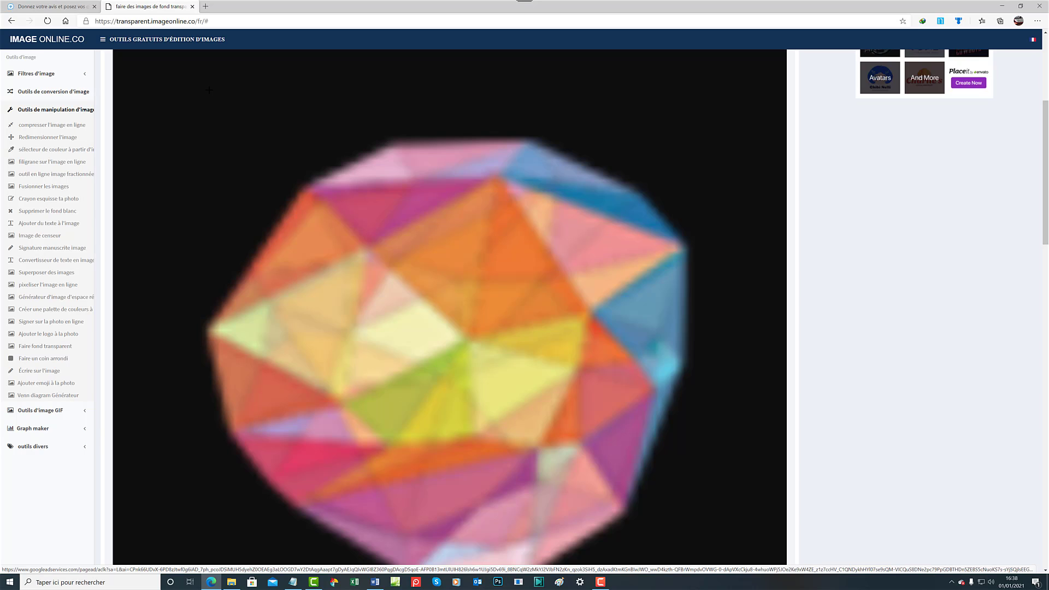
pyautogui.click(209, 89)
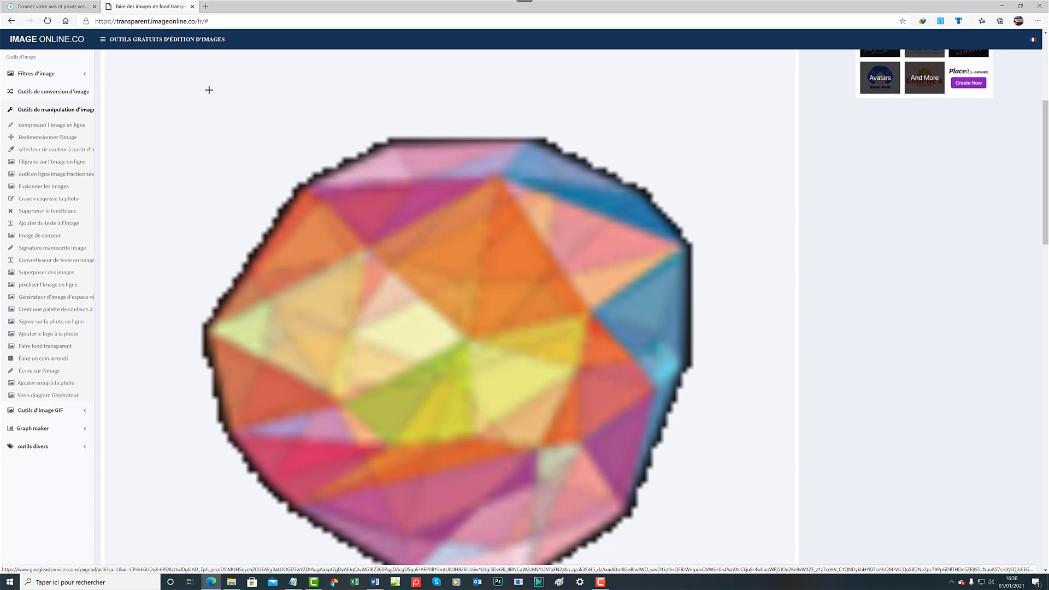
pyautogui.scroll(-2, 209, 90)
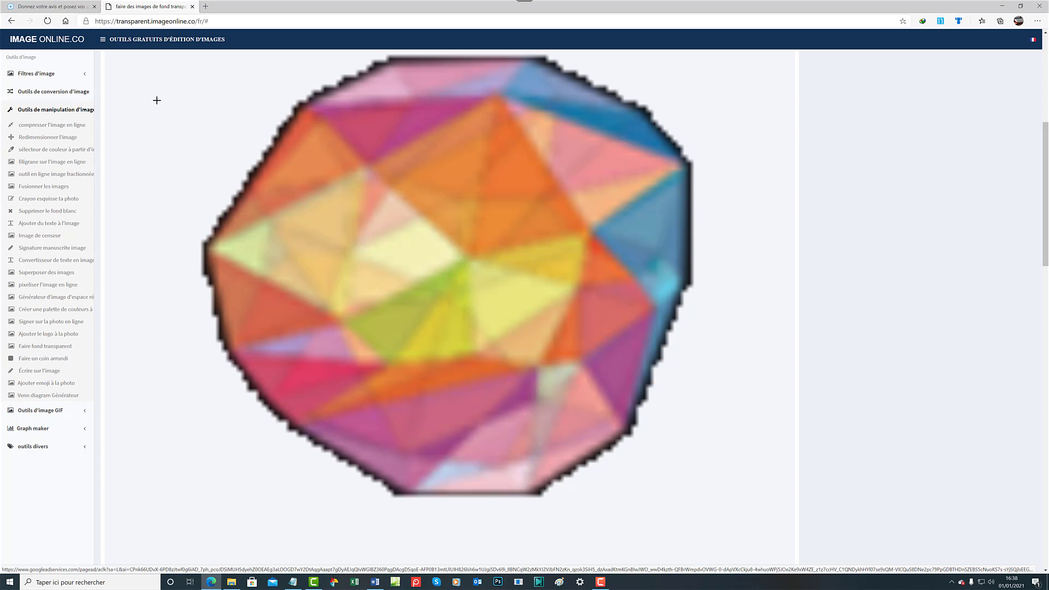
pyautogui.scroll(-3, 157, 100)
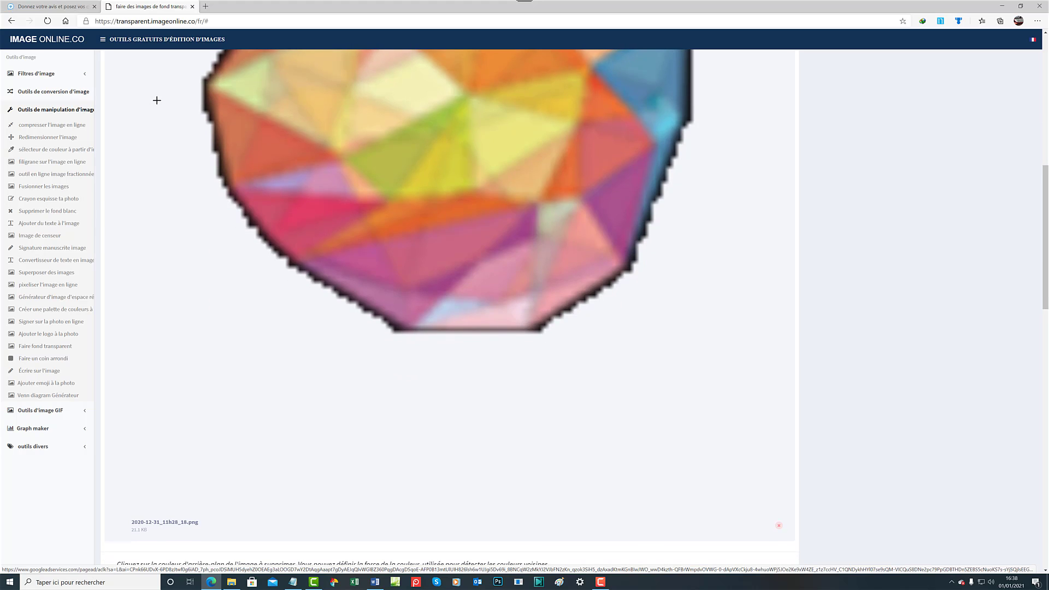
pyautogui.scroll(4, 157, 100)
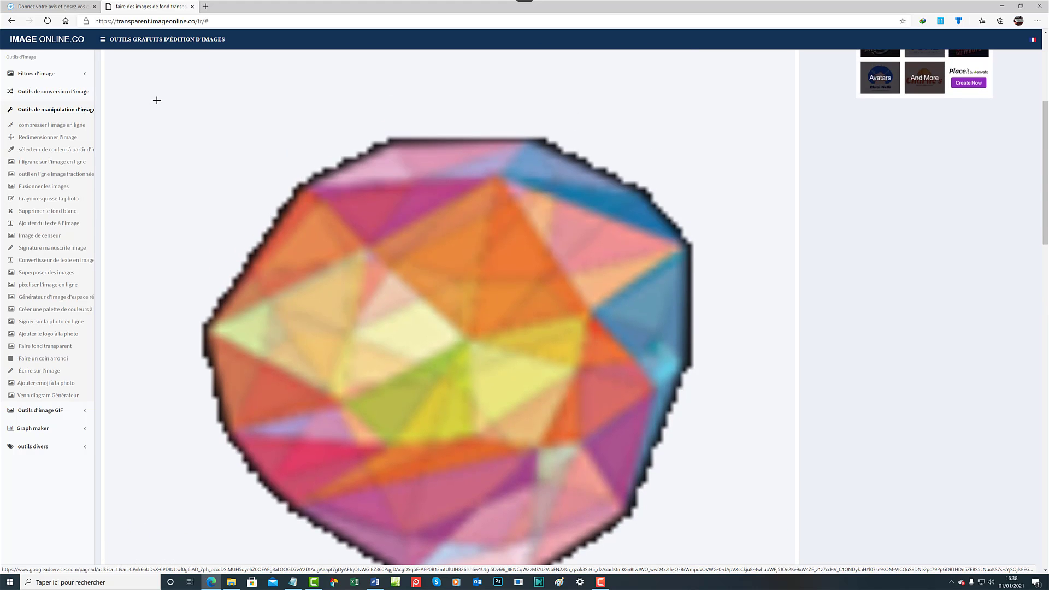
pyautogui.scroll(-5, 157, 100)
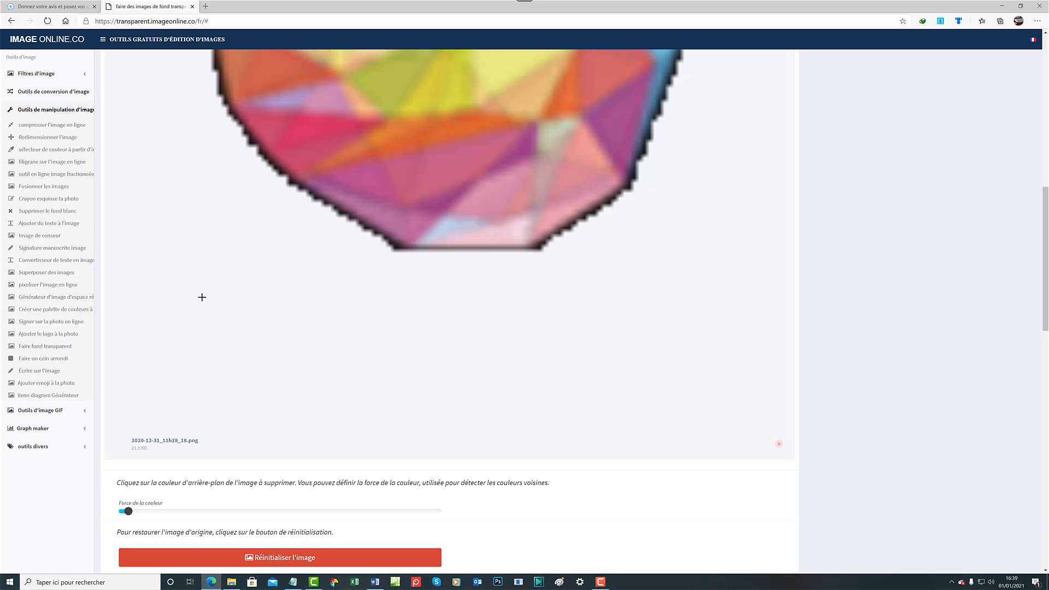
# Reset the image to its original state and remove its black background again.
pyautogui.scroll(-2, 201, 297)
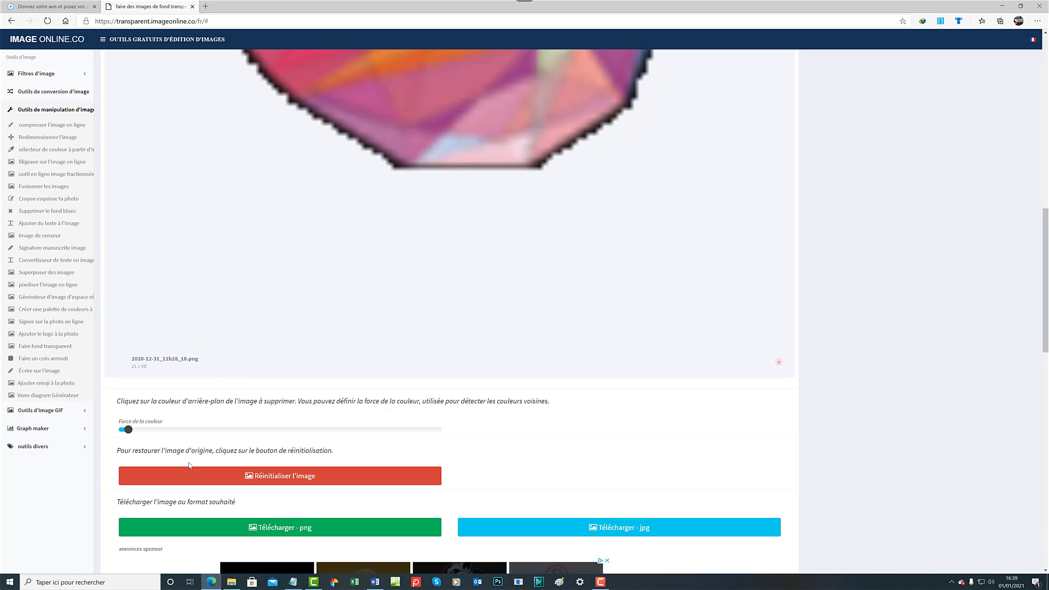
pyautogui.click(293, 478)
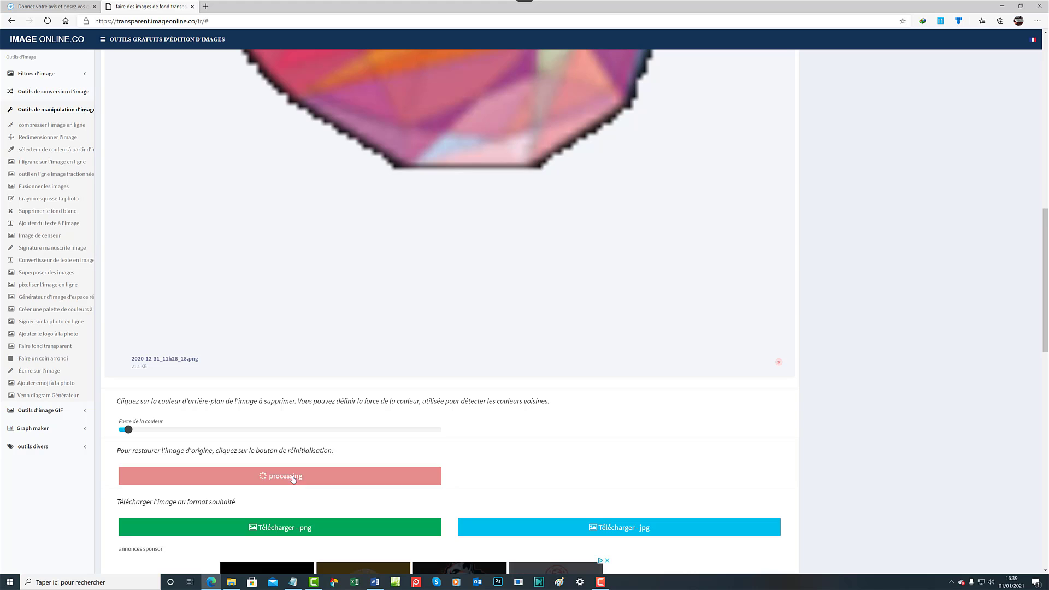
pyautogui.scroll(3, 339, 272)
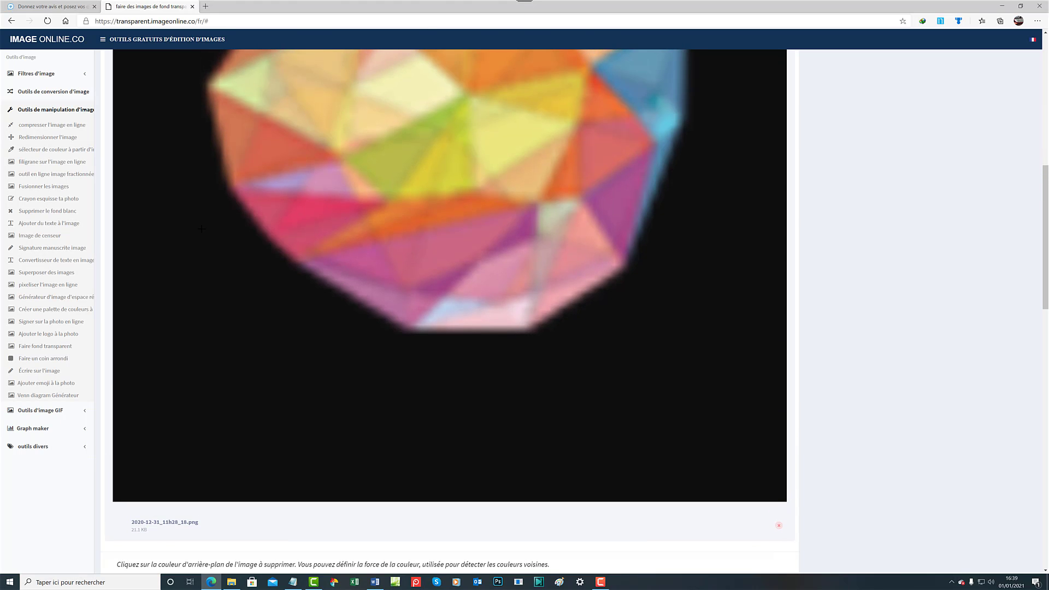
pyautogui.click(176, 293)
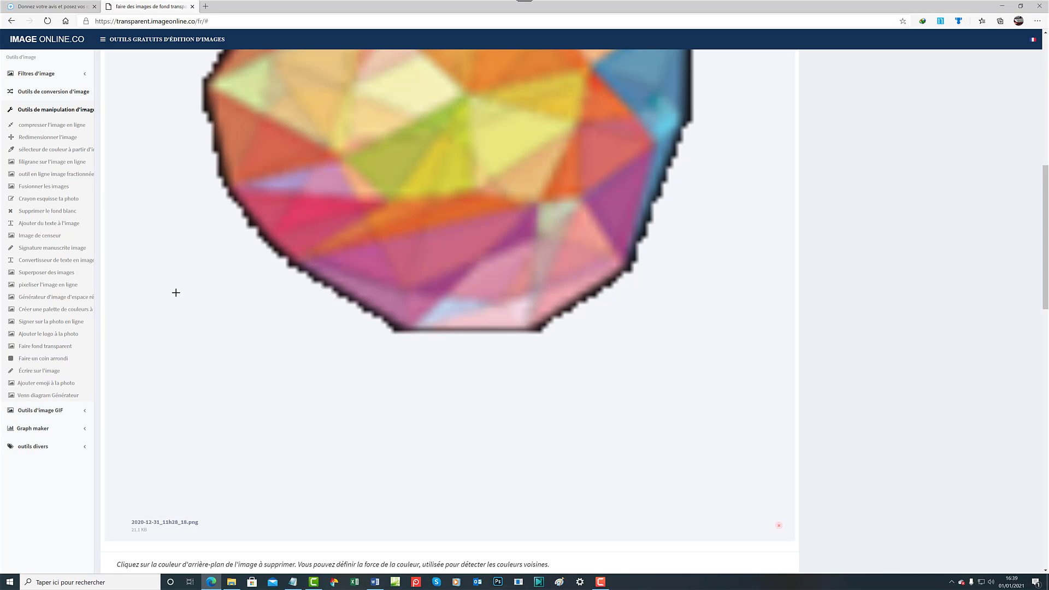
# Download the background-free image in both PNG and JPG formats.
pyautogui.scroll(-4, 176, 293)
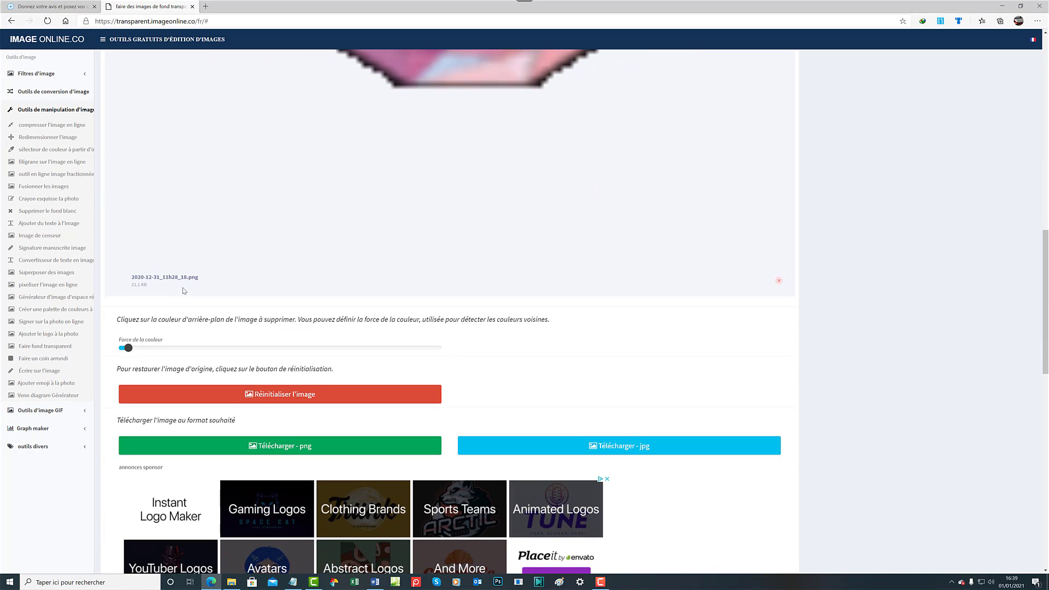
pyautogui.click(293, 451)
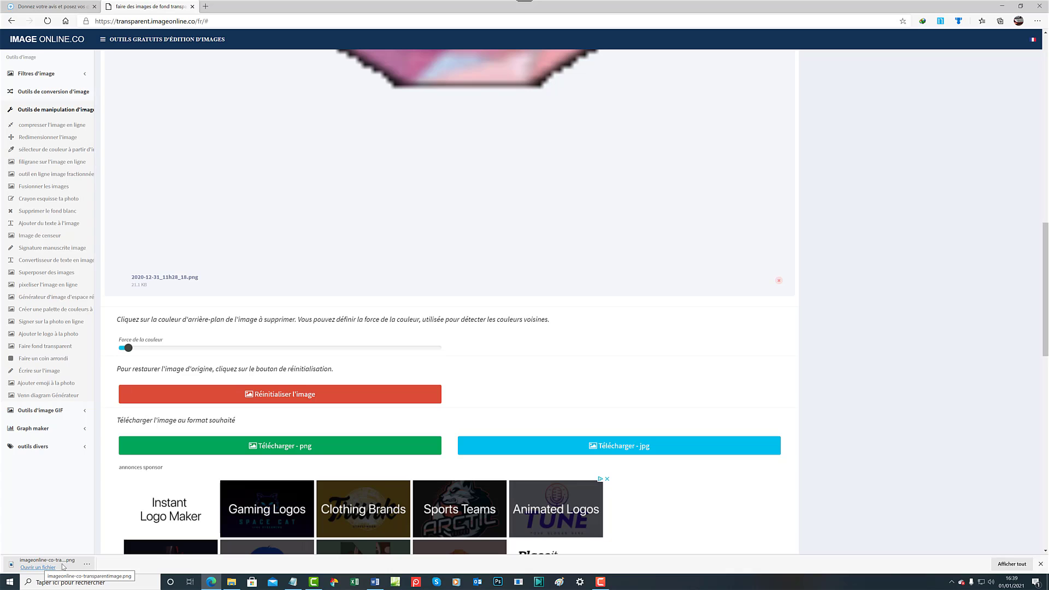
pyautogui.click(637, 451)
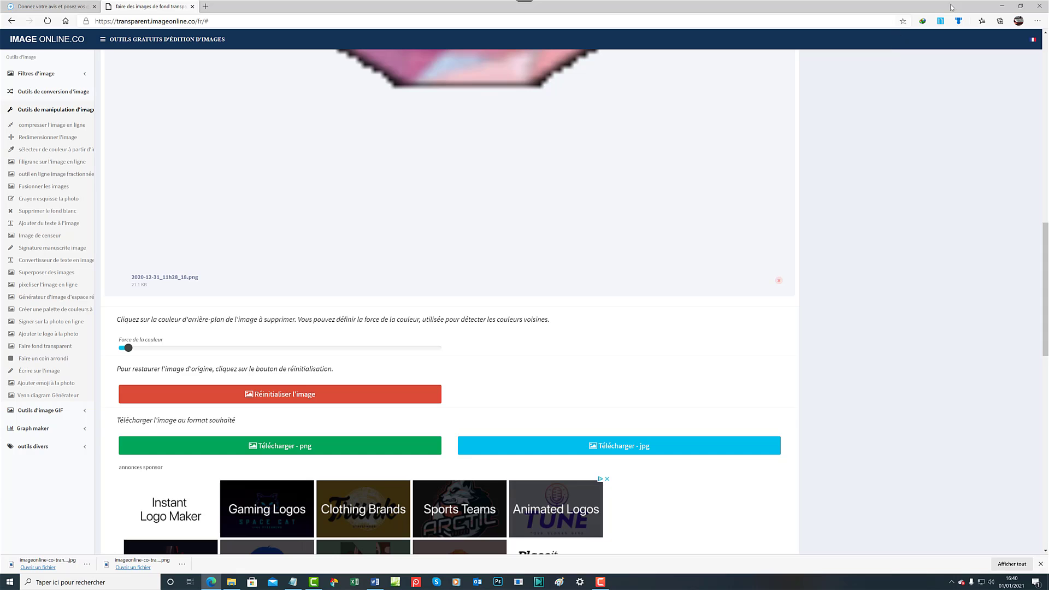
# Minimize the browser and open the Téléchargements folder in File Explorer.
pyautogui.click(1002, 6)
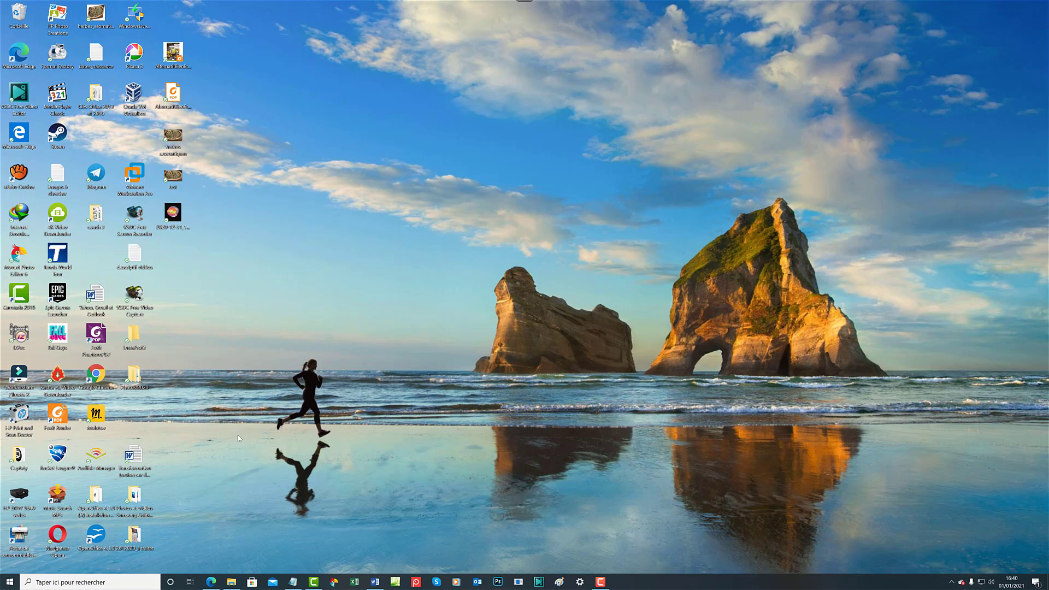
pyautogui.click(232, 580)
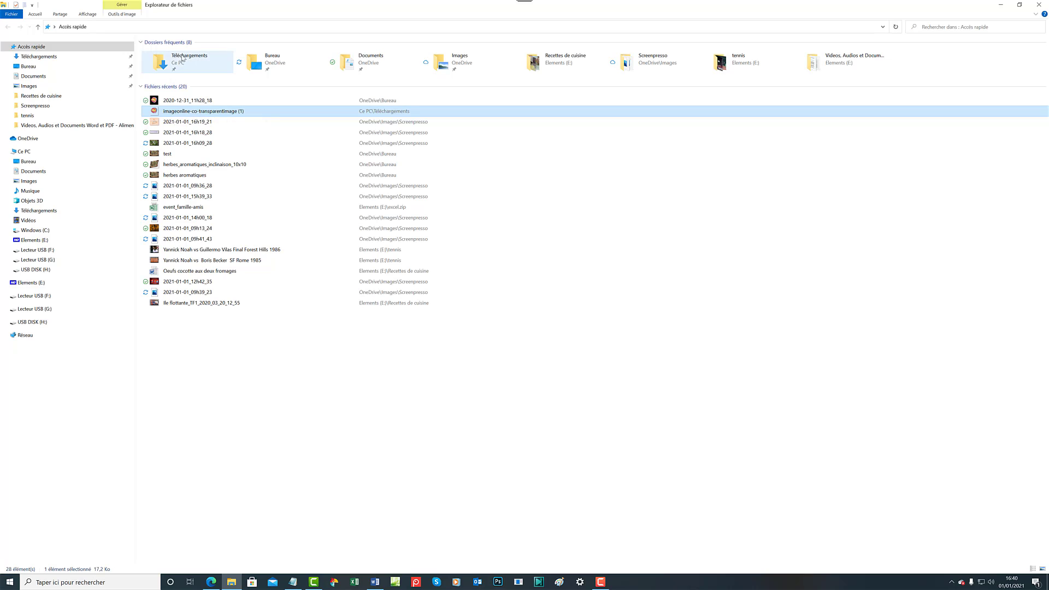
pyautogui.click(70, 58)
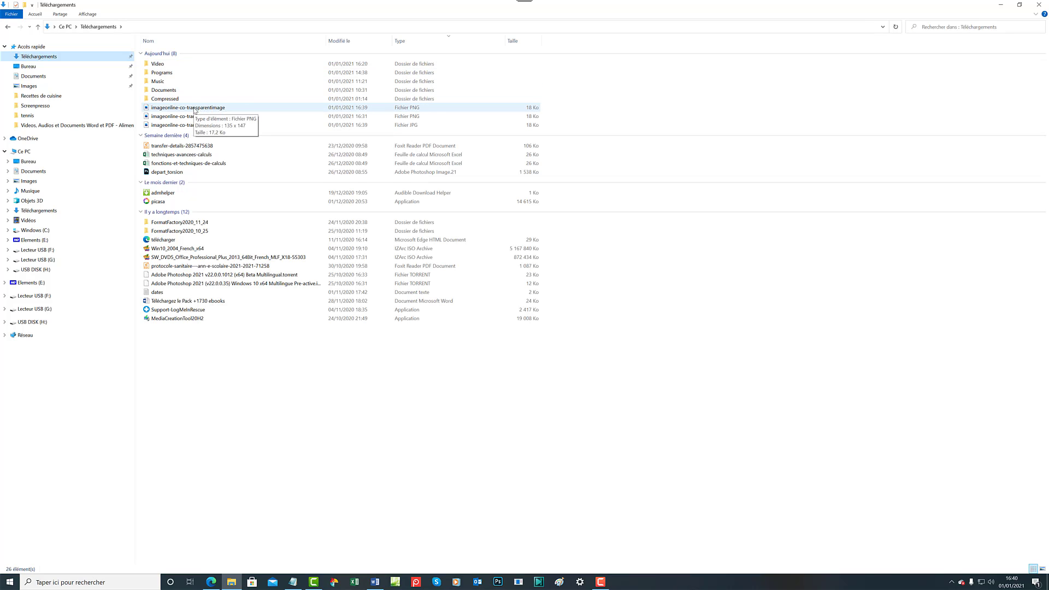
# Rename the PNG file imageonline-co-transparentimage, the one without a number suffix, as prisme_transparent.
pyautogui.rightClick(195, 110)
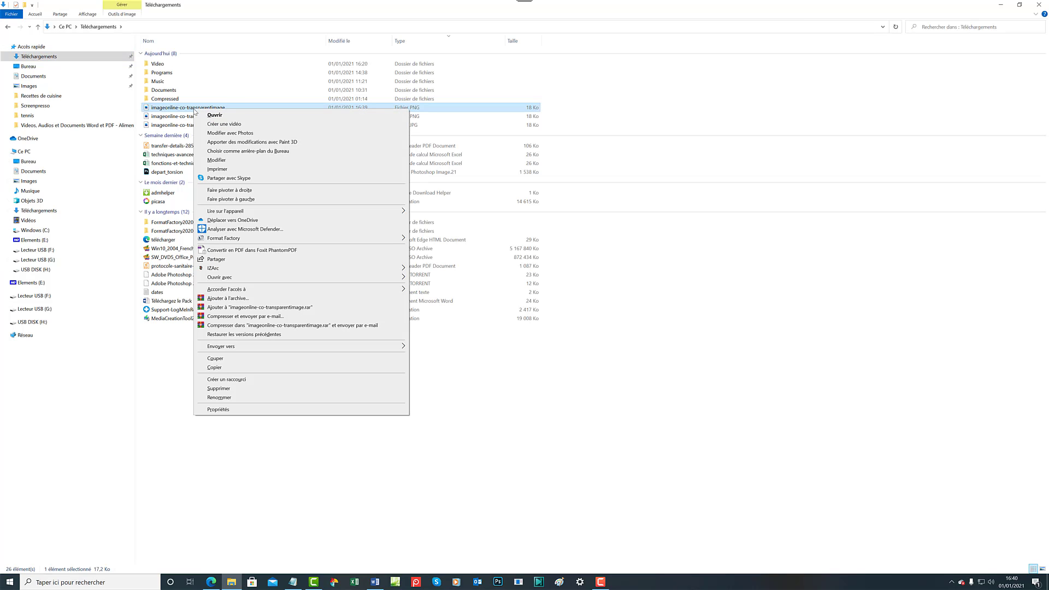
pyautogui.click(216, 398)
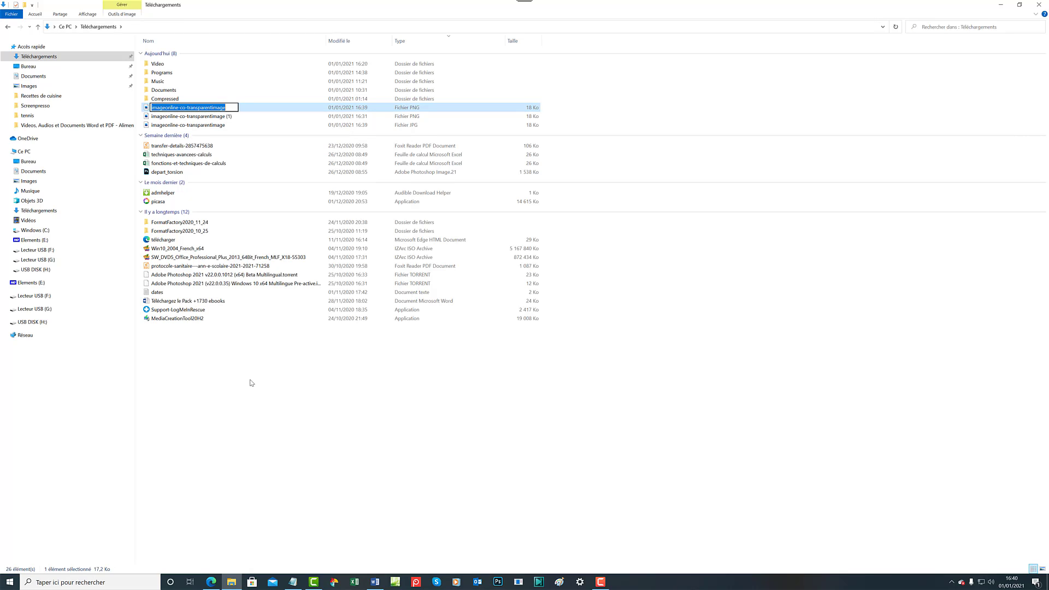
pyautogui.write('pr')
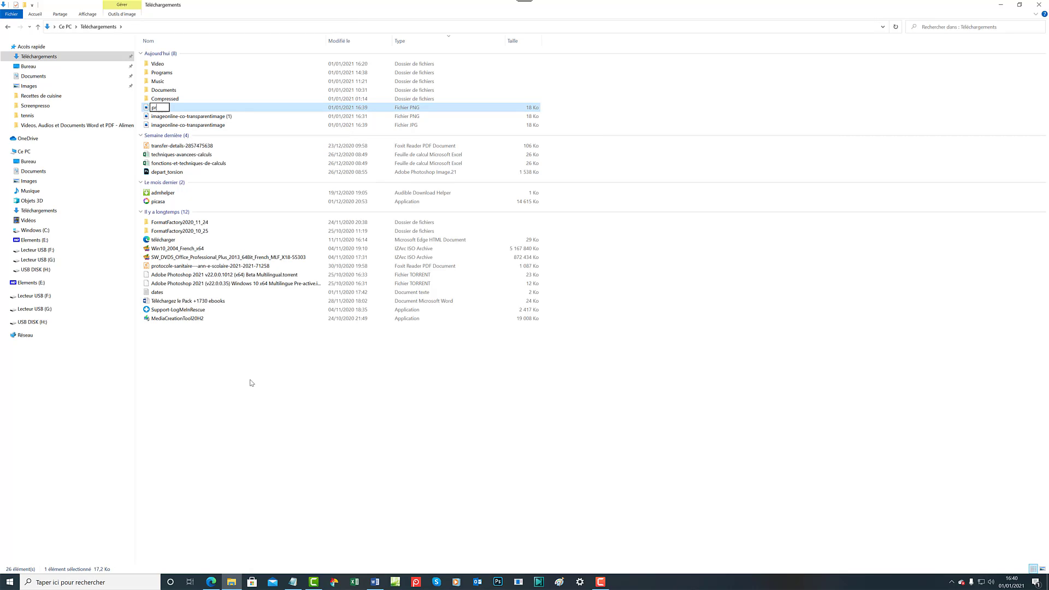
pyautogui.write('isme_transparent')
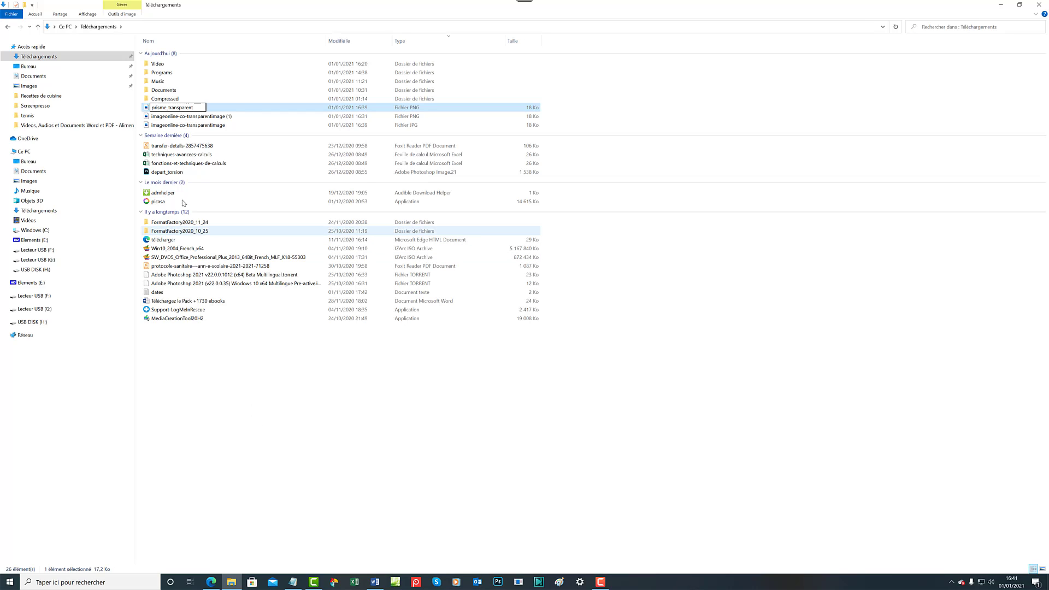
pyautogui.click(194, 127)
# Rename the JPG file imageonline-co-transparentimage as prime_transparent and minimize the folder window to show the desktop.
pyautogui.rightClick(194, 127)
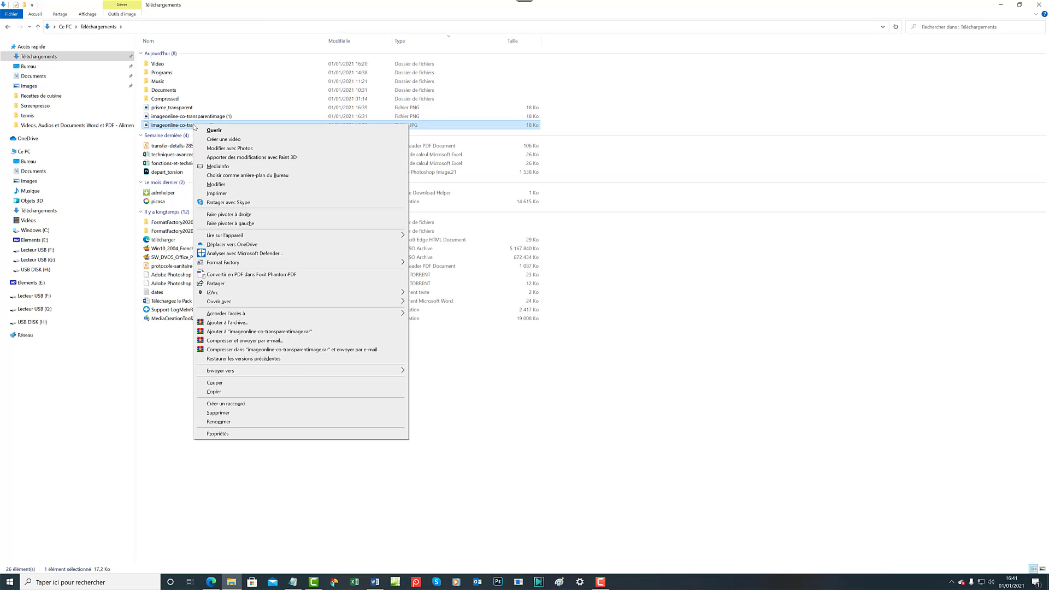
pyautogui.click(263, 423)
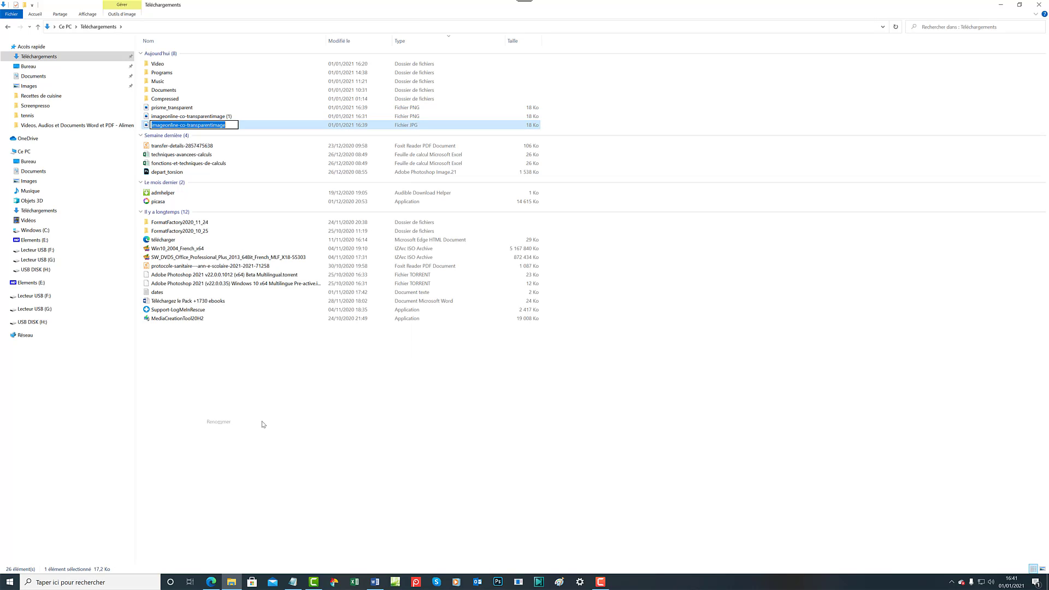
pyautogui.write('pr')
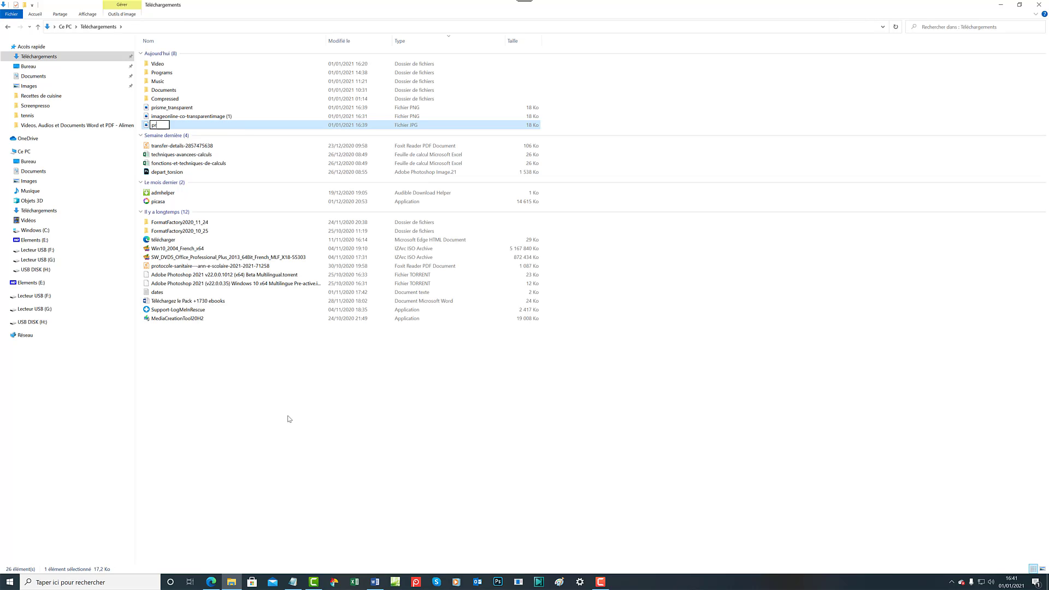
pyautogui.write('ime_transparent')
pyautogui.press('Return')
pyautogui.click(250, 73)
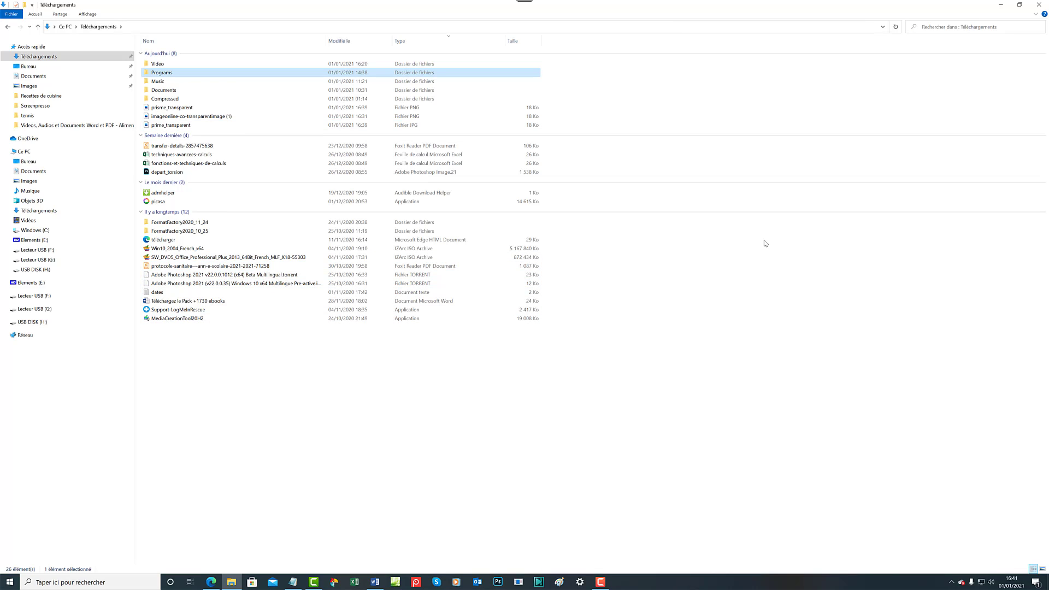
pyautogui.click(1004, 5)
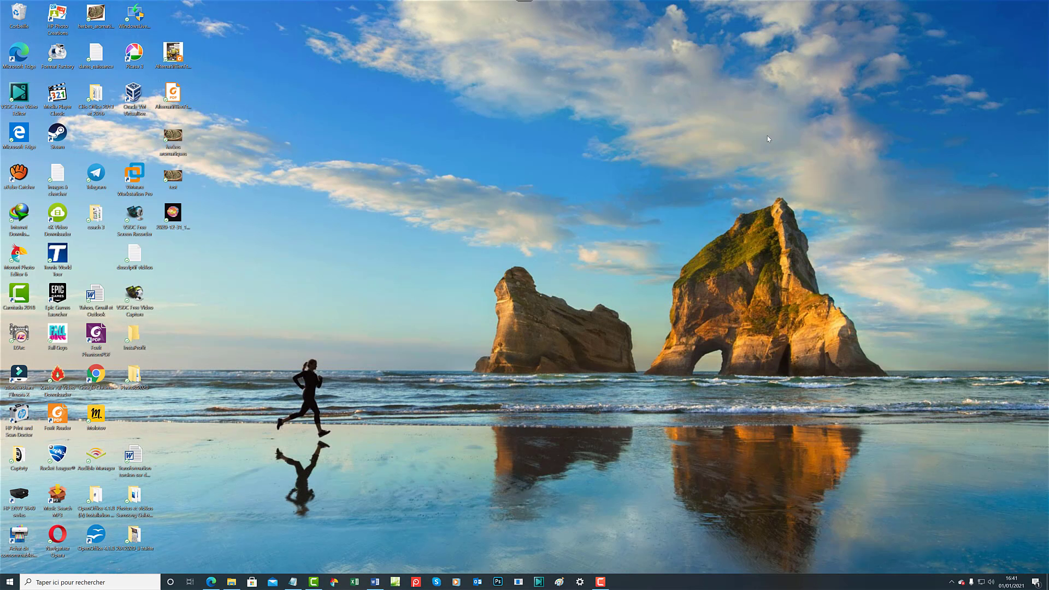